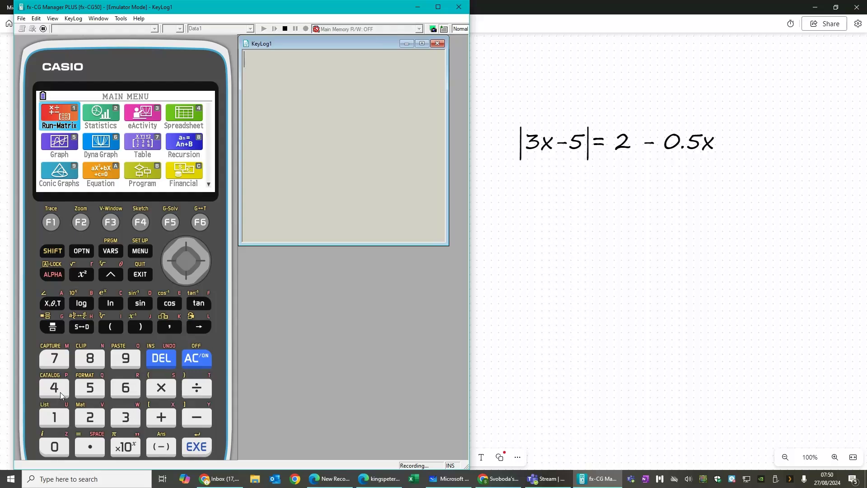
# In Graph mode, enter and store Y1 = |3x−5| using the Abs function
pyautogui.click(96, 394)
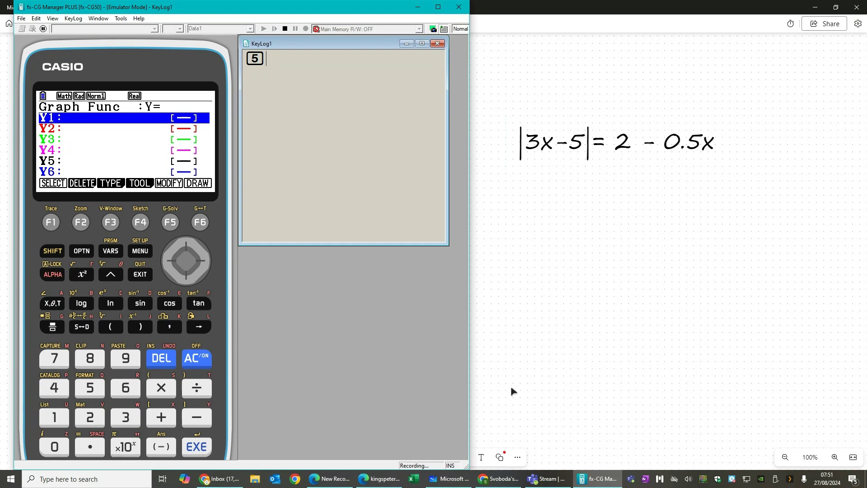
pyautogui.click(82, 252)
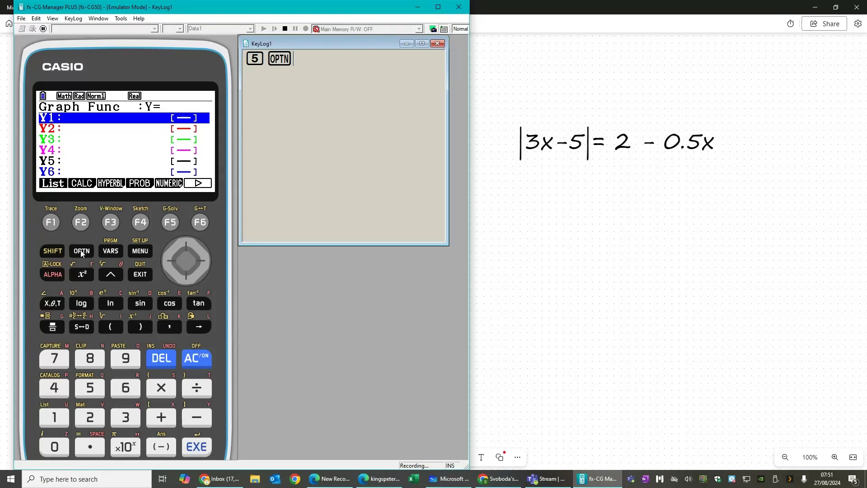
pyautogui.click(175, 221)
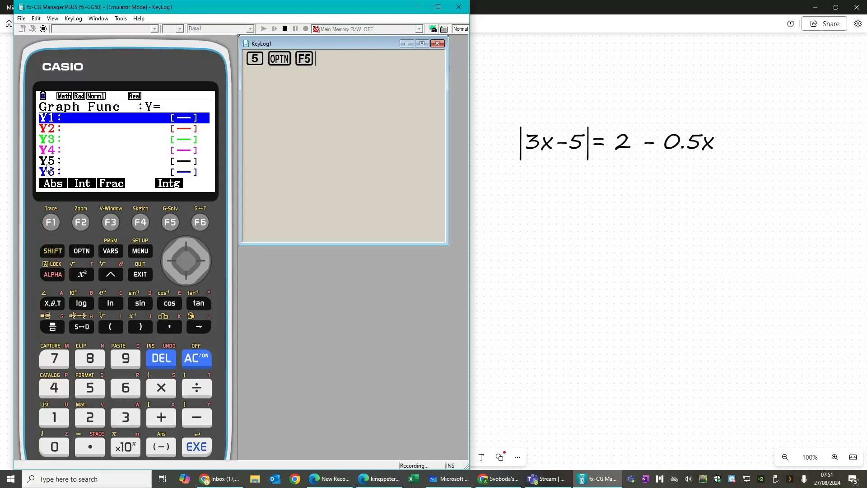
pyautogui.click(50, 224)
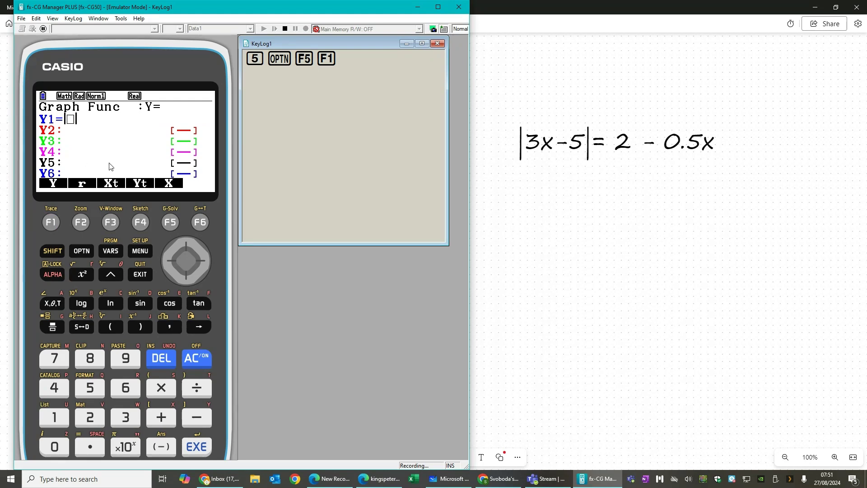
pyautogui.click(121, 416)
pyautogui.click(53, 303)
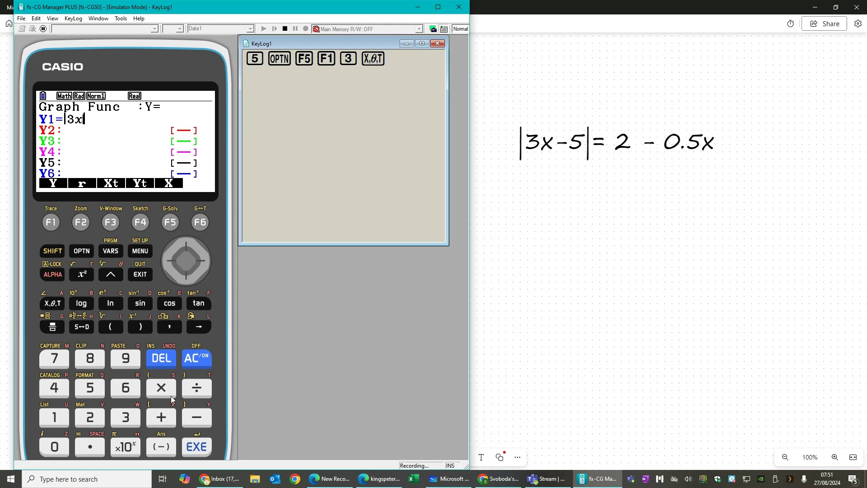
pyautogui.click(202, 413)
pyautogui.click(90, 389)
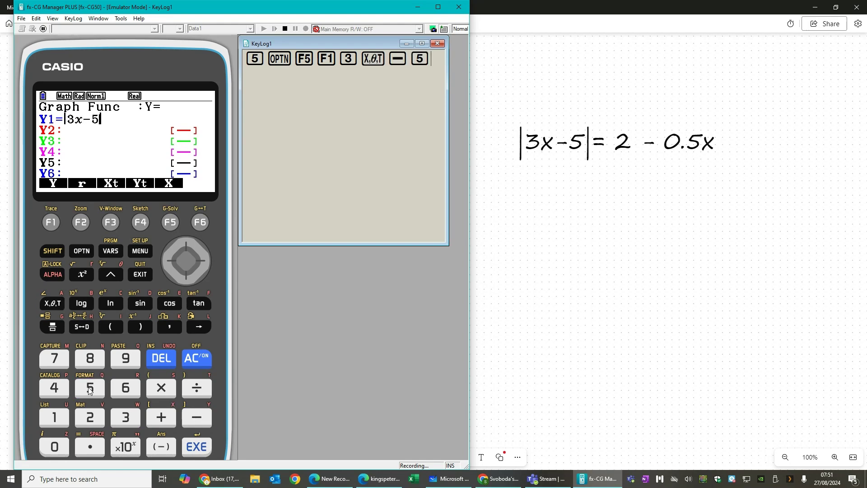
pyautogui.click(195, 447)
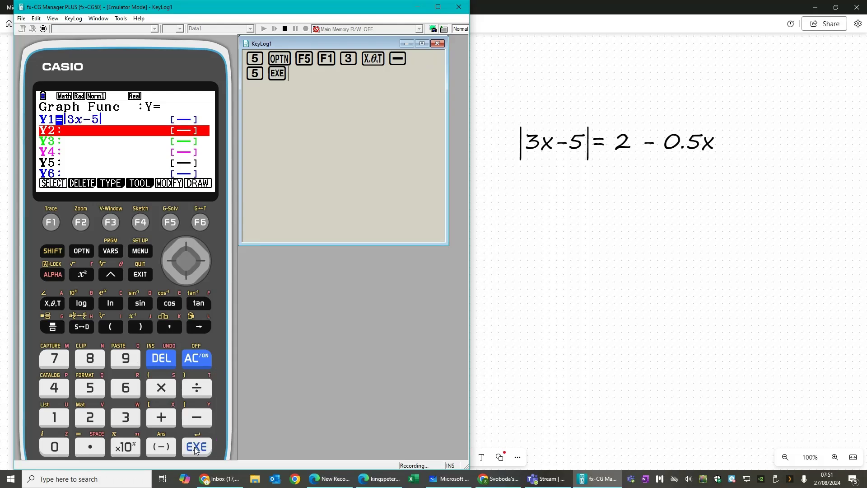
# Enter and store Y2 = 2−.5x
pyautogui.click(92, 416)
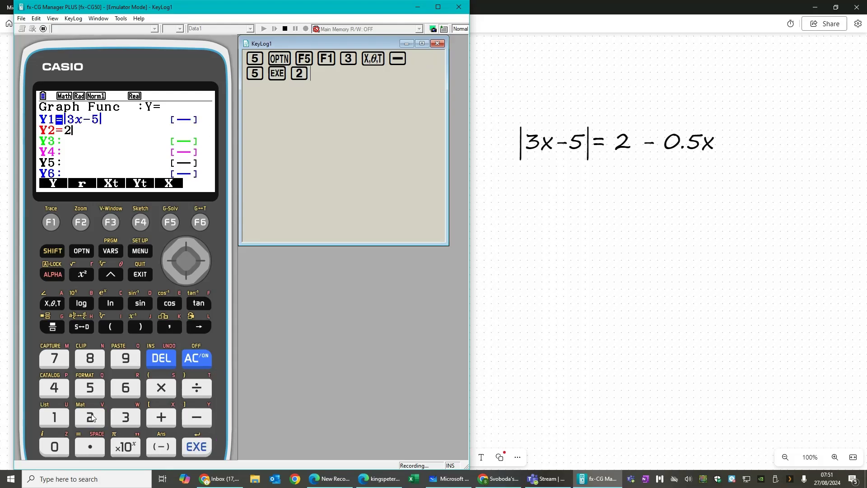
pyautogui.click(196, 420)
pyautogui.click(92, 445)
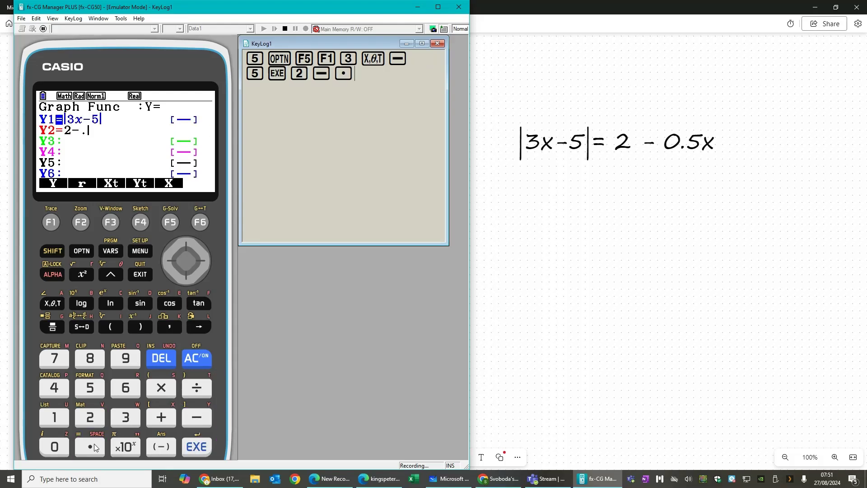
pyautogui.click(90, 387)
pyautogui.click(58, 303)
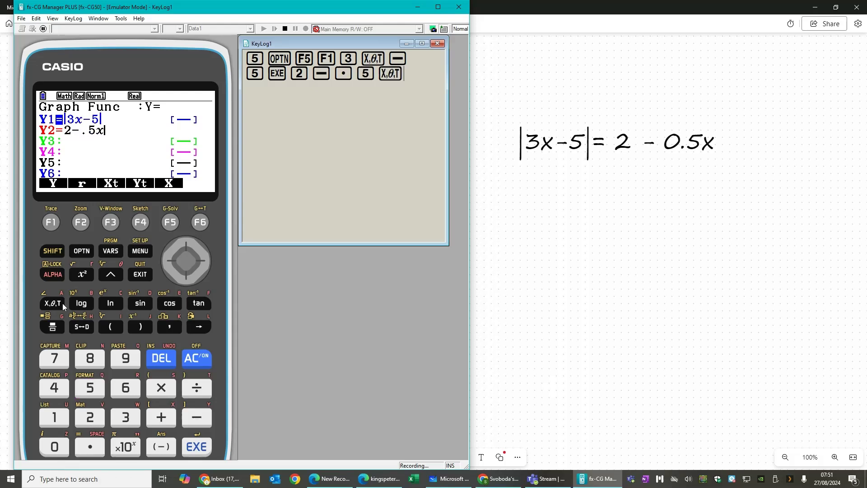
pyautogui.click(201, 447)
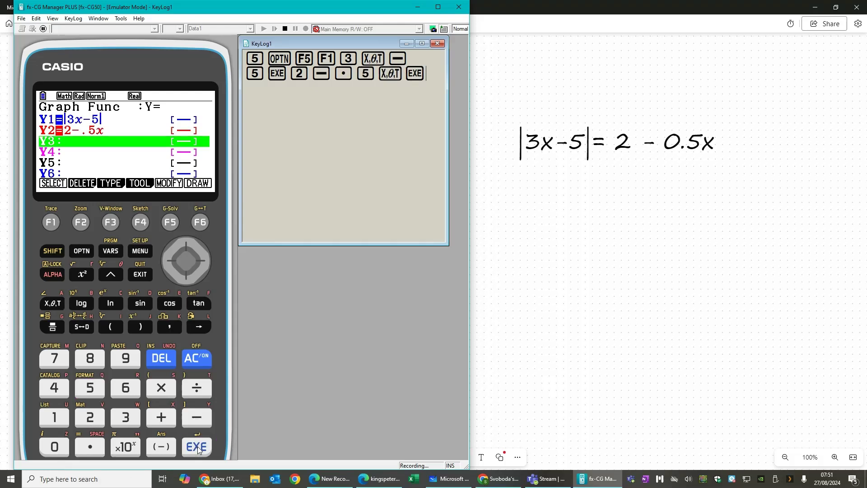
# Draw Y1 and Y2, shifting the window left and back right to show both crossings
pyautogui.click(202, 223)
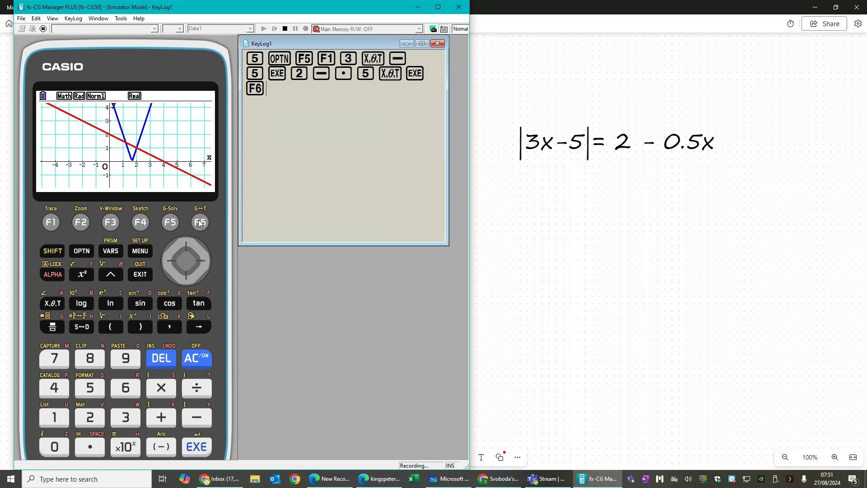
pyautogui.click(169, 264)
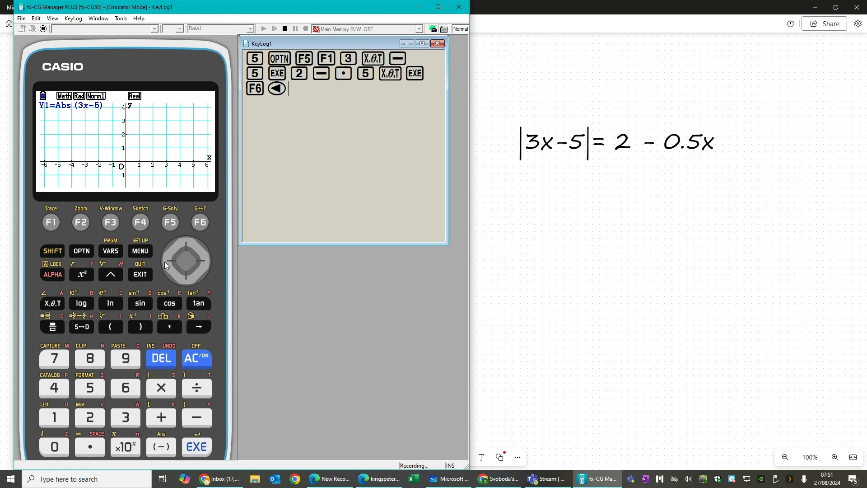
pyautogui.click(204, 259)
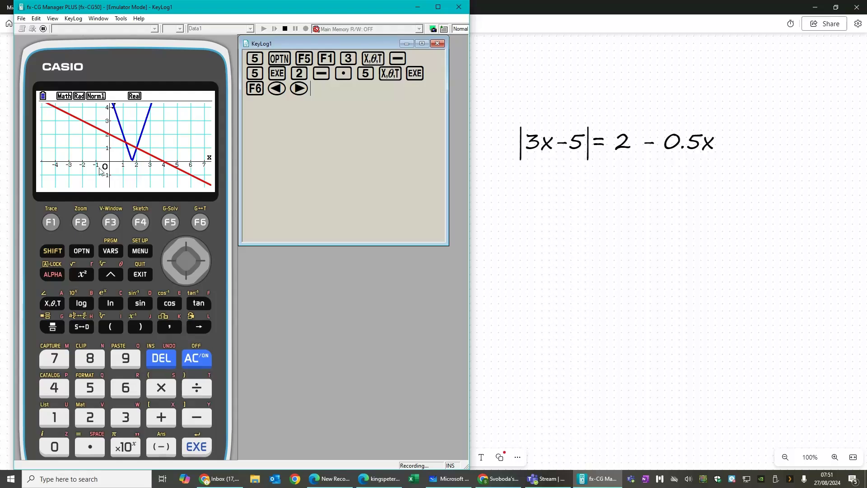
# Use G-Solv INTSECT to locate the intersections at X=1.2, Y=1.4 and X=2, Y=1
pyautogui.click(171, 222)
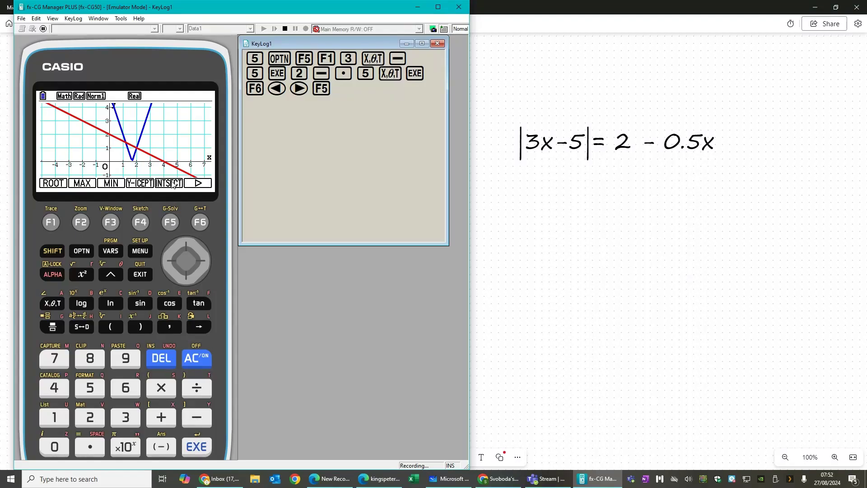
pyautogui.click(168, 224)
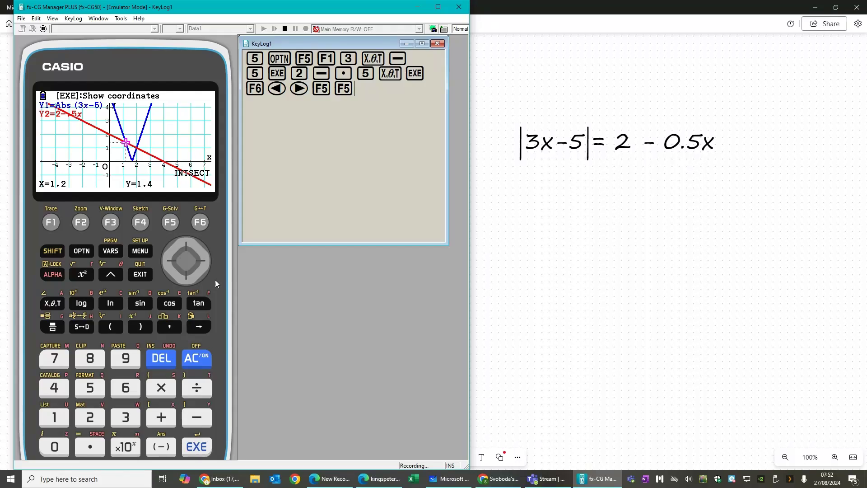
pyautogui.click(203, 261)
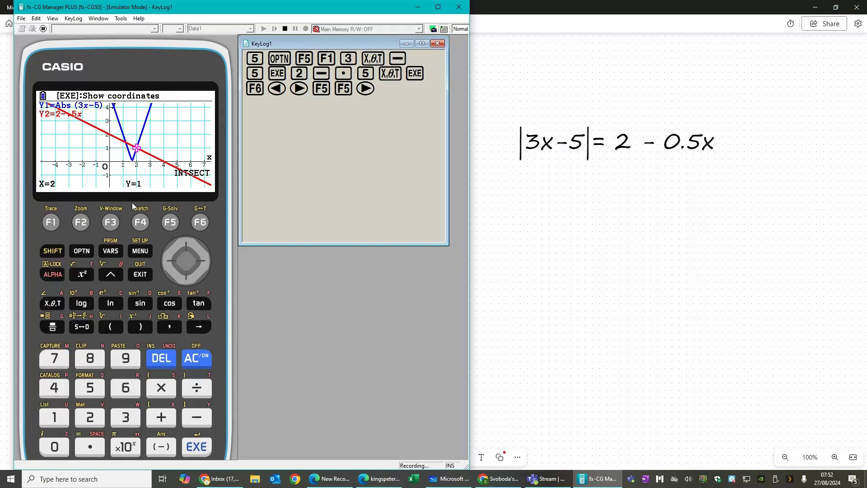
pyautogui.click(167, 263)
pyautogui.click(205, 260)
# Switch to a cleared Run-Matrix screen and show the OPTN CALC functions list
pyautogui.click(137, 252)
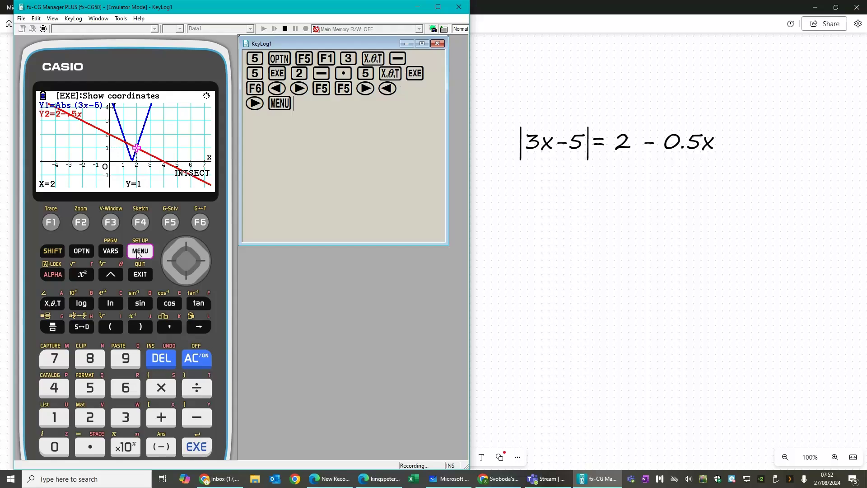
pyautogui.click(55, 417)
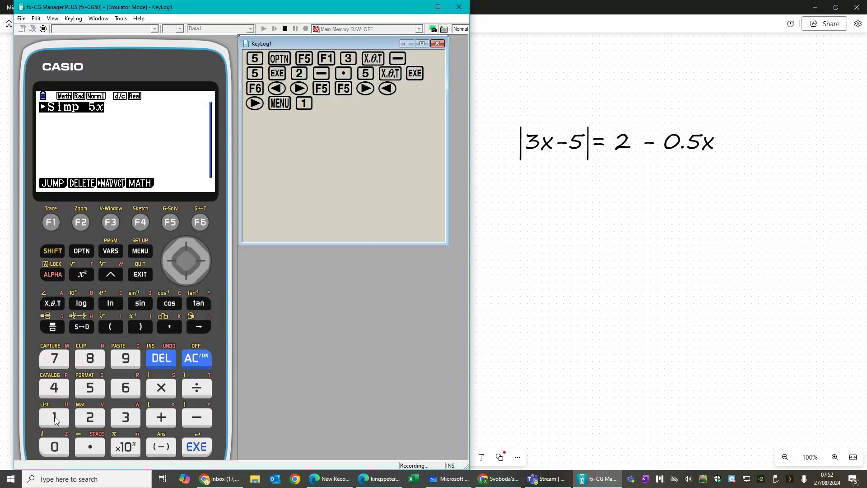
pyautogui.click(139, 275)
pyautogui.click(200, 357)
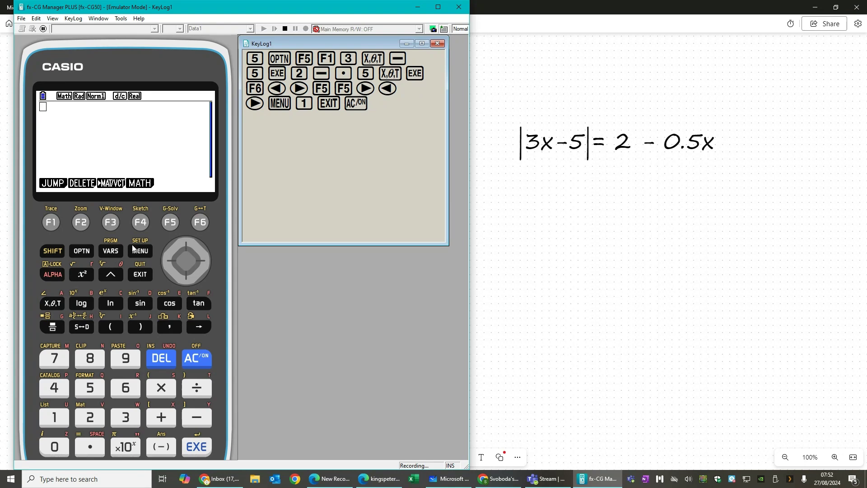
pyautogui.click(82, 252)
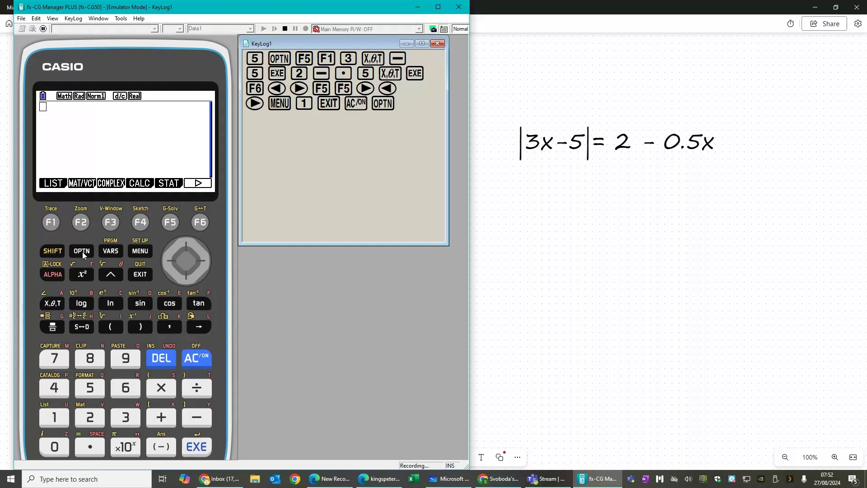
pyautogui.click(141, 222)
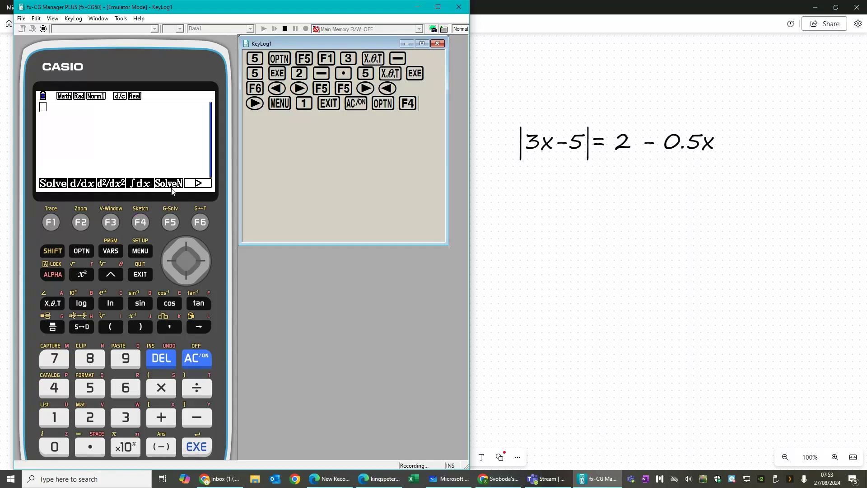
# Start a SolveN expression with the left-hand side |3x−5|
pyautogui.click(170, 222)
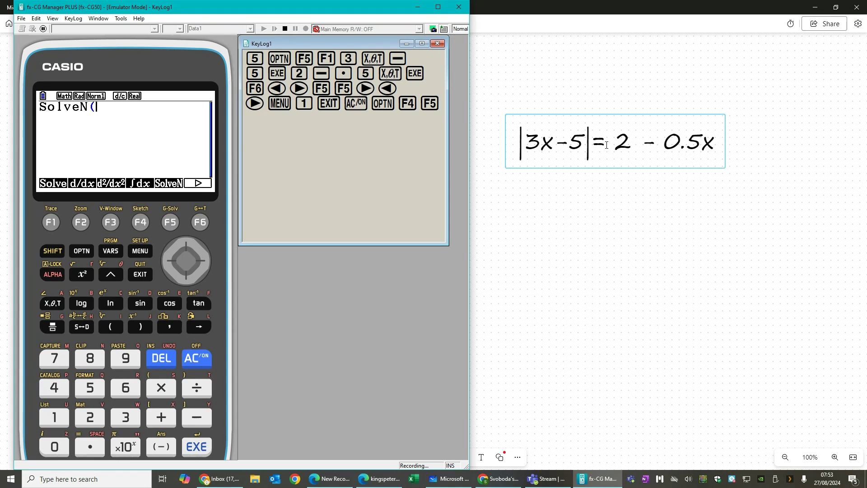
pyautogui.click(83, 254)
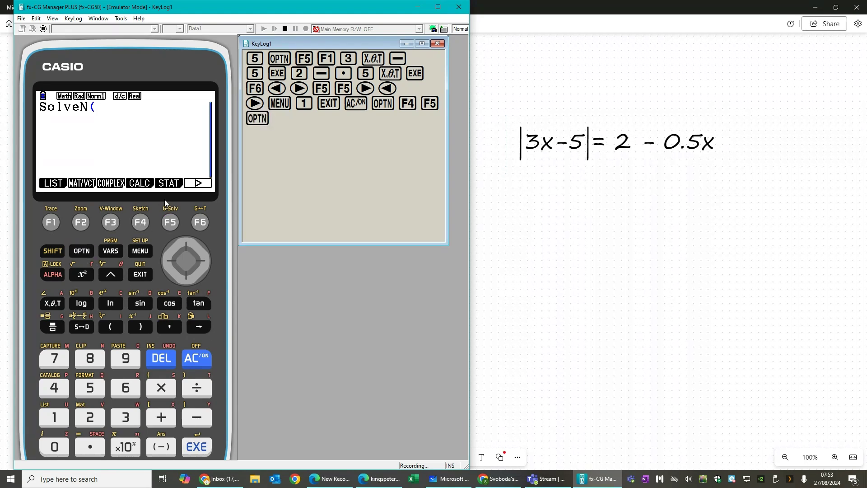
pyautogui.click(202, 184)
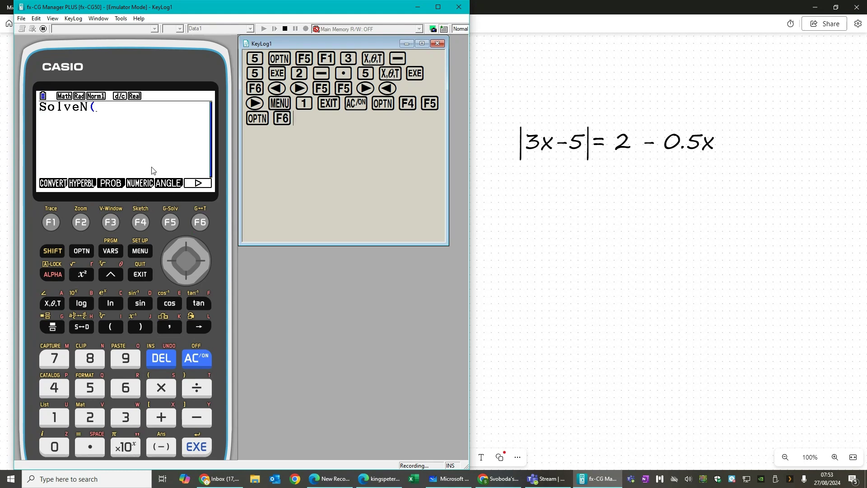
pyautogui.click(140, 222)
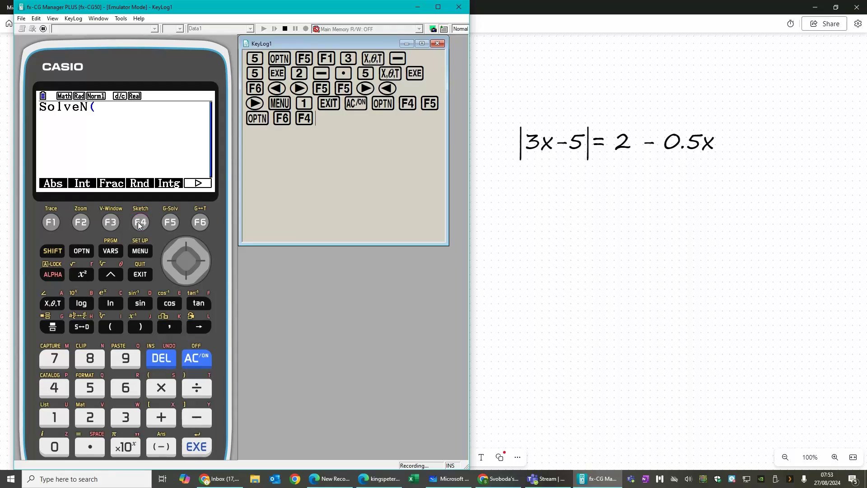
pyautogui.click(52, 223)
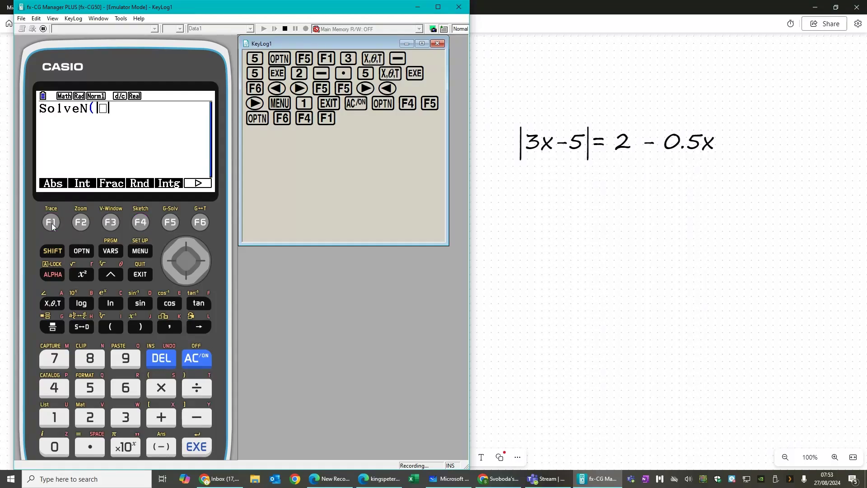
pyautogui.click(126, 417)
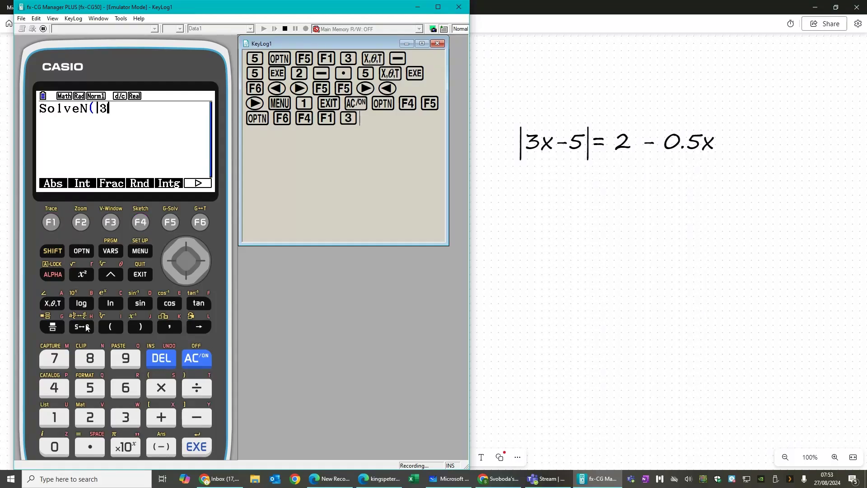
pyautogui.click(54, 307)
pyautogui.click(197, 417)
pyautogui.click(91, 391)
pyautogui.click(203, 262)
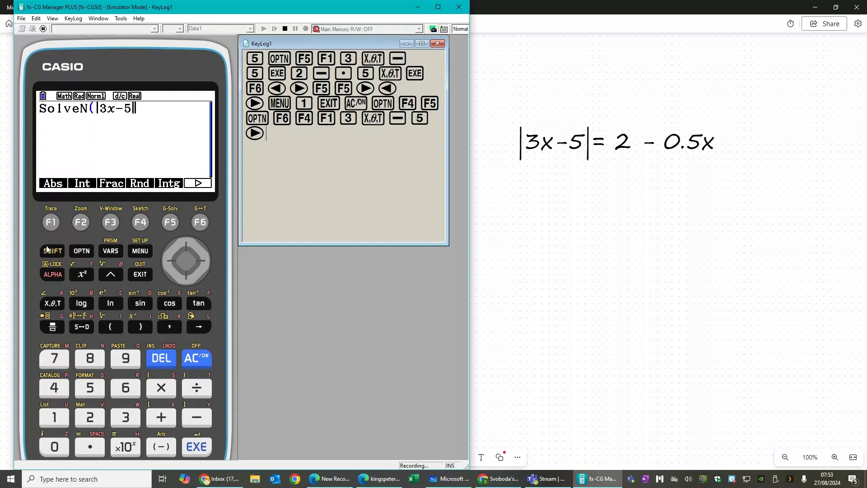
# Complete the equation with '= 2−.5x' and close the SolveN bracket
pyautogui.press('shift')
pyautogui.click(91, 446)
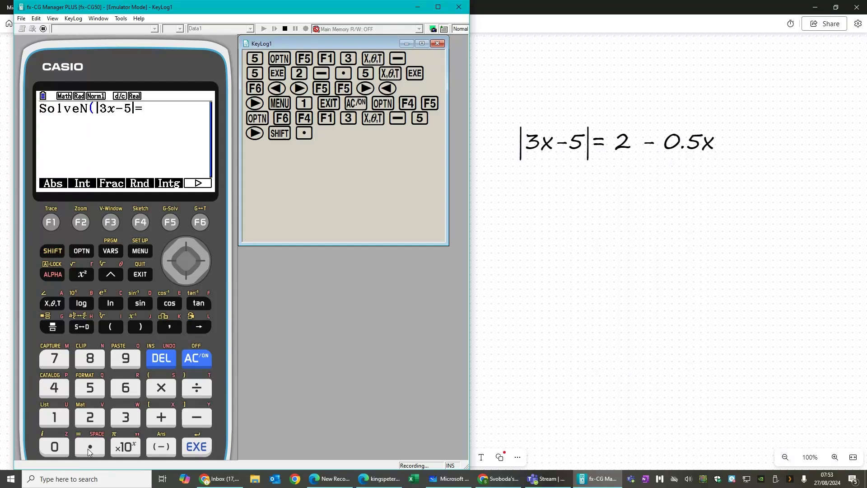
pyautogui.click(89, 420)
pyautogui.click(198, 419)
pyautogui.click(95, 447)
pyautogui.click(89, 387)
pyautogui.click(59, 302)
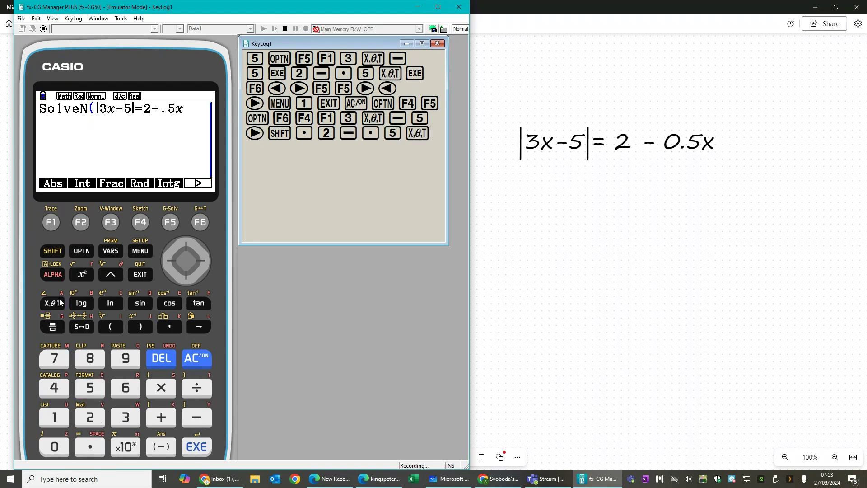
pyautogui.click(144, 328)
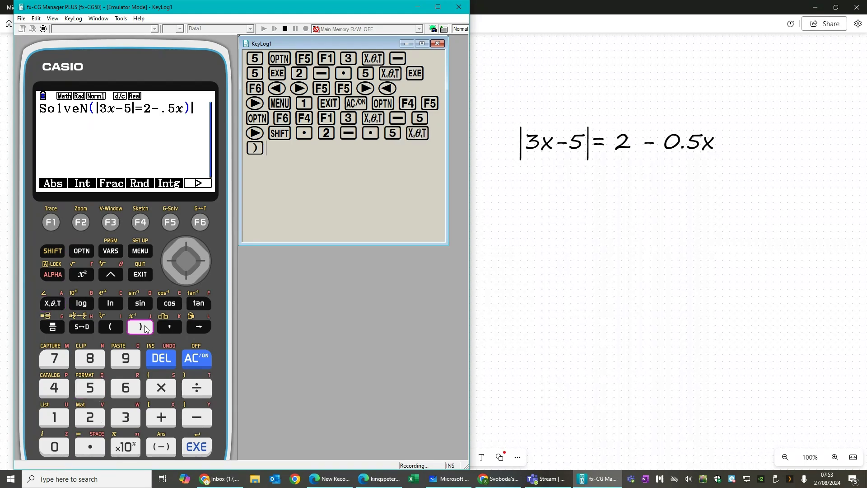
pyautogui.click(198, 447)
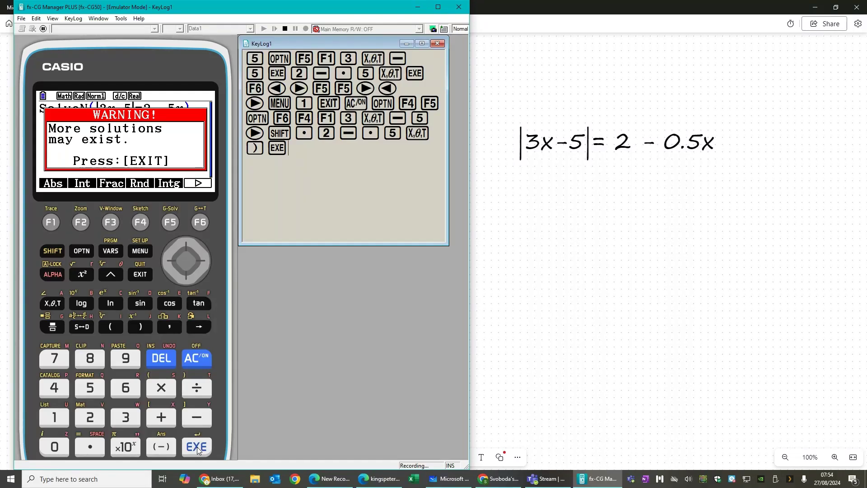
# Close the more-solutions warning to reveal the SolveN result {6/5, 2}
pyautogui.click(140, 274)
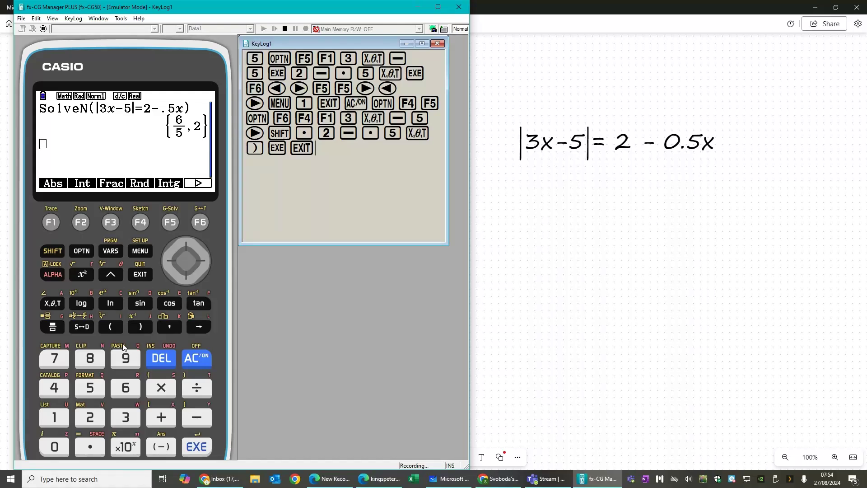